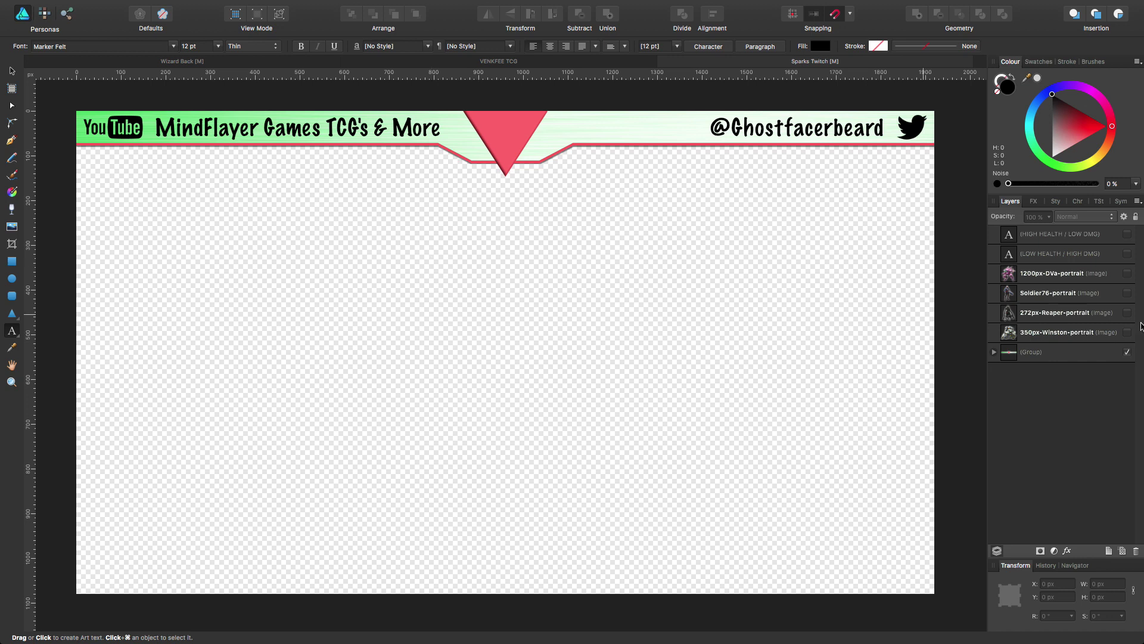
- Show the D.Va and Soldier76 portrait layers and move the Soldier76 portrait inward to about X 159 px, Y 191 px
{"action": "left_click", "coordinate": [1127, 273]}
{"action": "left_click", "coordinate": [1127, 293]}
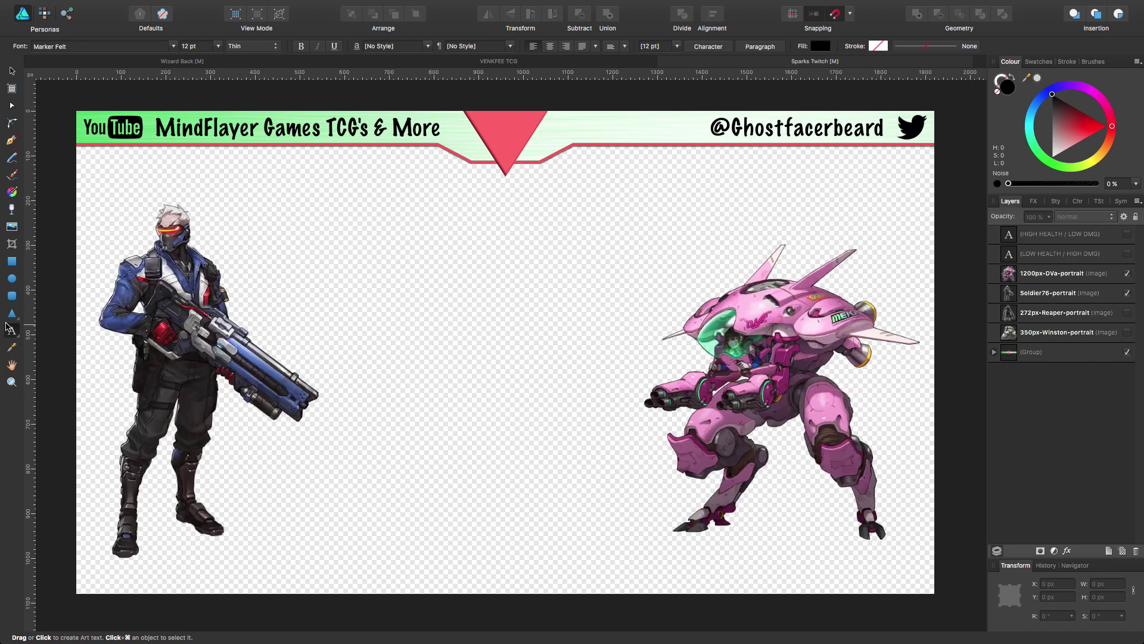
{"action": "left_click", "coordinate": [11, 70]}
{"action": "left_click_drag", "start_coordinate": [190, 342], "coordinate": [238, 334]}
- Enlarge the D.Va portrait to about 677 × 726 px and reposition it at about X 1202 px, Y 213 px
{"action": "left_click", "coordinate": [762, 376]}
{"action": "left_click_drag", "start_coordinate": [651, 249], "coordinate": [624, 220]}
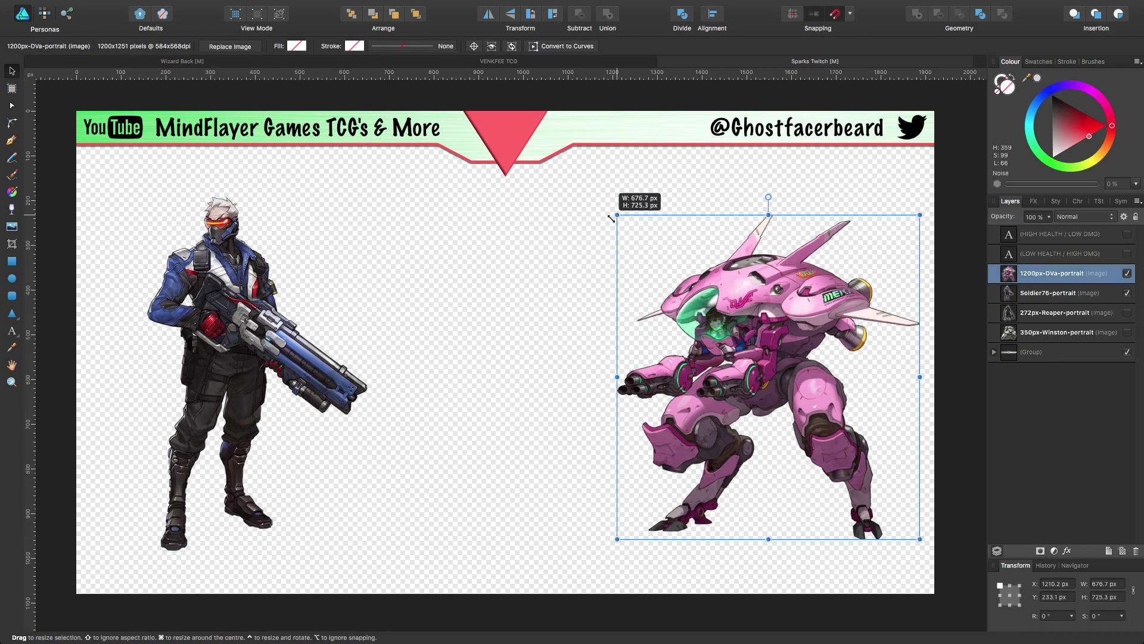
{"action": "mouse_move", "coordinate": [829, 366]}
{"action": "left_mouse_down"}
{"action": "mouse_move", "coordinate": [818, 337]}
{"action": "mouse_move", "coordinate": [826, 356]}
{"action": "left_mouse_up"}
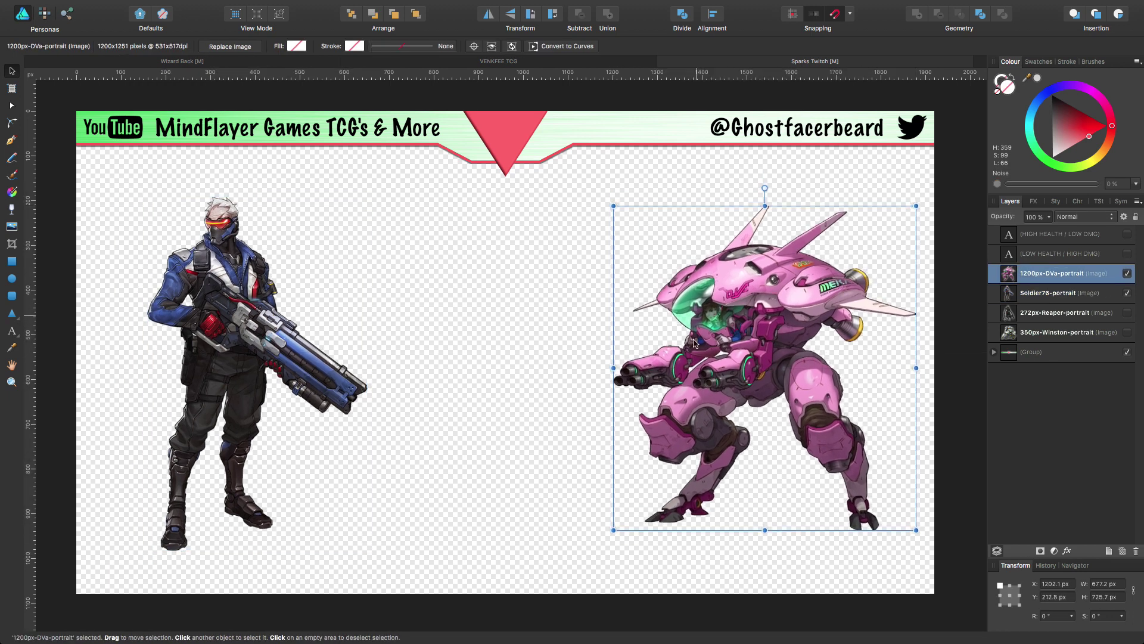
- Lower the D.Va portrait to about Y 291 px and the Soldier76 portrait to about Y 258 px
{"action": "left_click", "coordinate": [213, 247]}
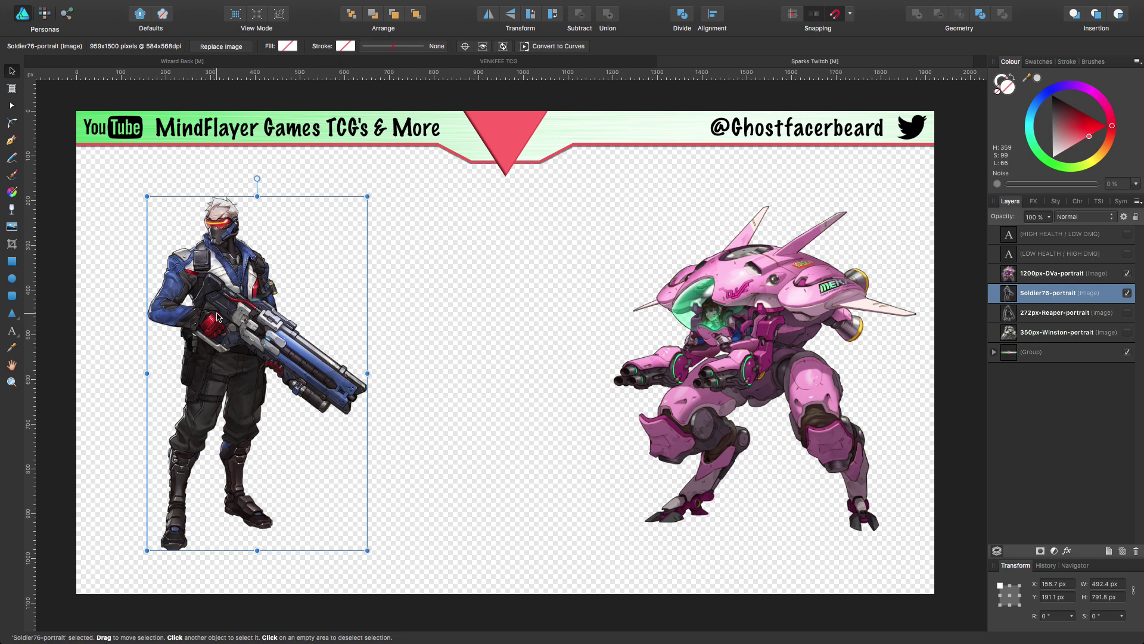
{"action": "left_click", "coordinate": [806, 344]}
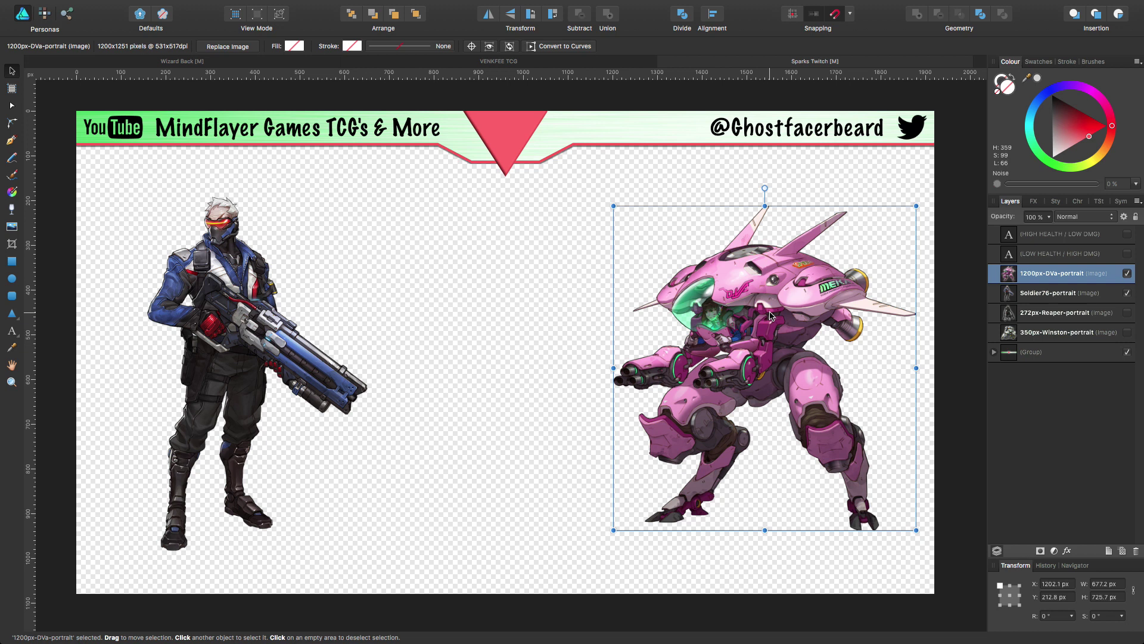
{"action": "left_click_drag", "start_coordinate": [770, 316], "coordinate": [770, 352]}
{"action": "left_click", "coordinate": [237, 270]}
{"action": "left_click_drag", "start_coordinate": [237, 269], "coordinate": [233, 299]}
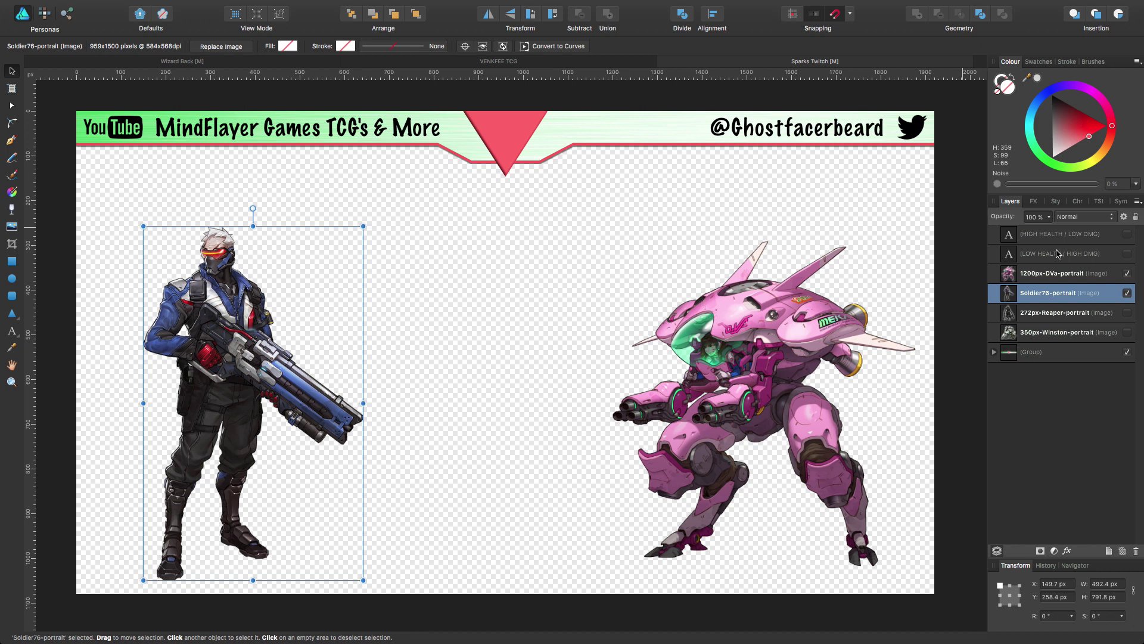
- Show the HIGH HEALTH / LOW DMG and LOW HEALTH / HIGH DMG text layers and select the D.Va portrait
{"action": "left_click", "coordinate": [1127, 233]}
{"action": "left_click", "coordinate": [1127, 253]}
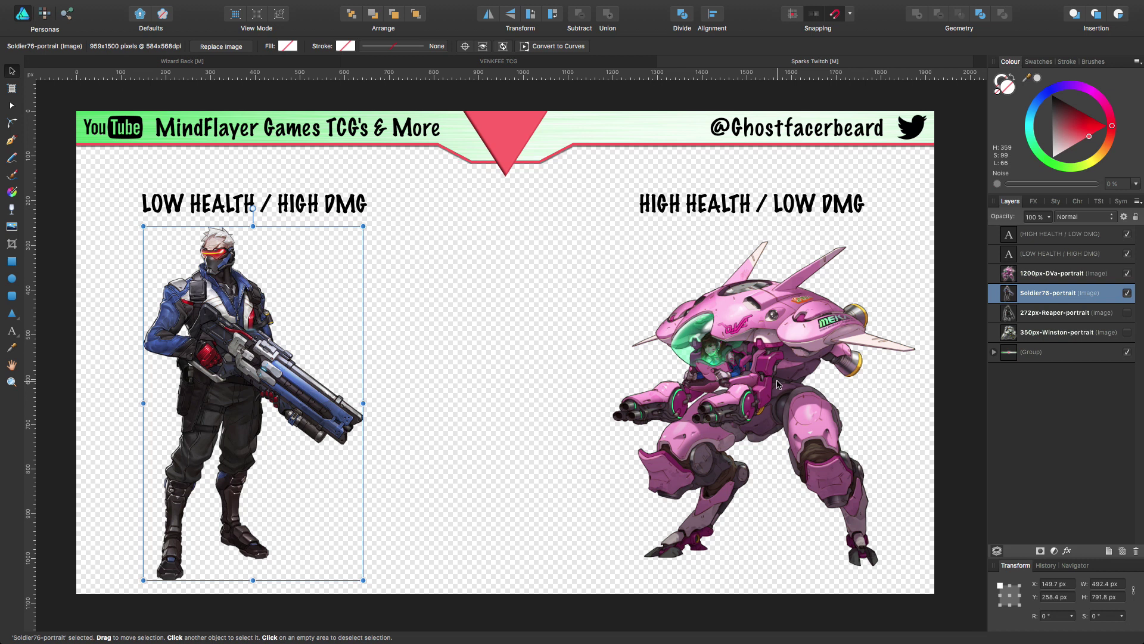
{"action": "left_click", "coordinate": [768, 352]}
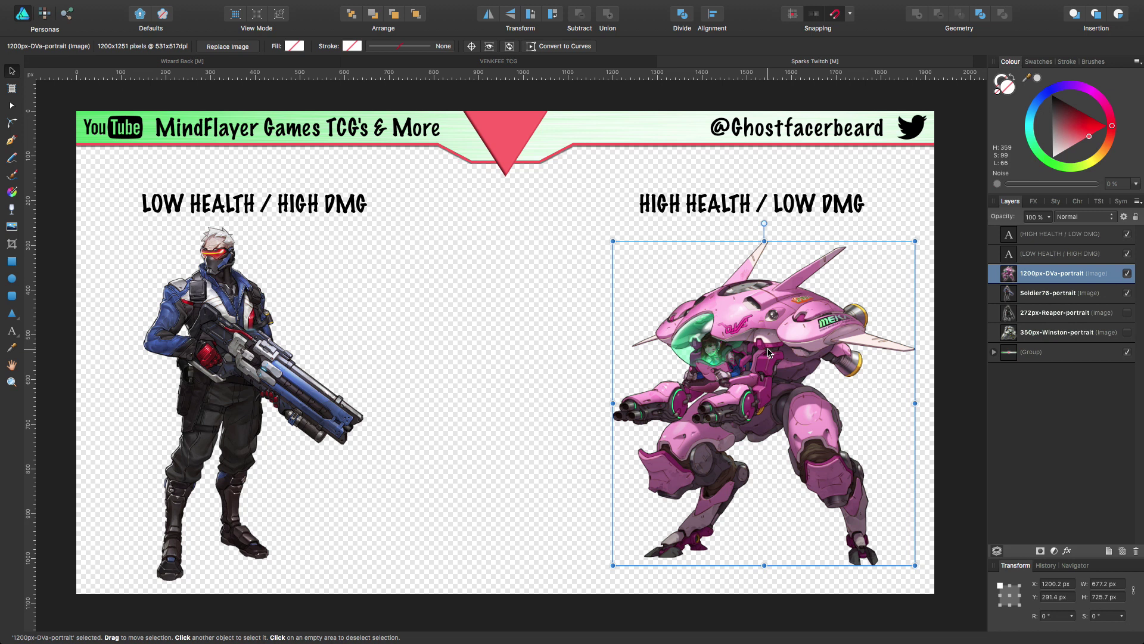
- Hide the D.Va and Soldier76 portraits and show the Reaper and Winston portraits instead
{"action": "left_click", "coordinate": [1127, 273]}
{"action": "left_click", "coordinate": [1128, 293]}
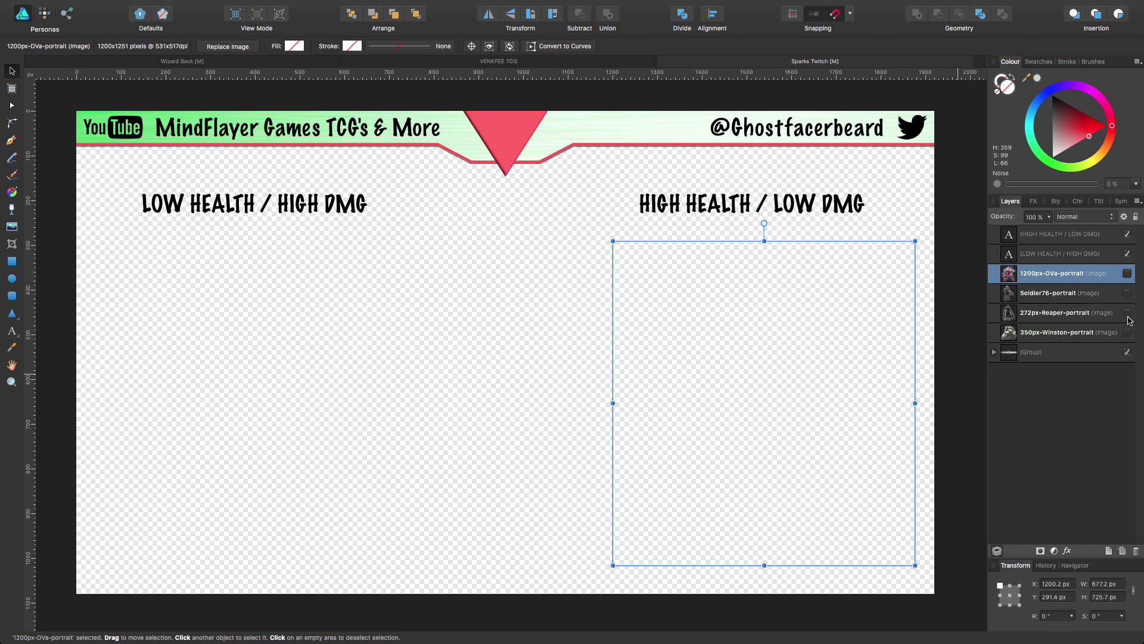
{"action": "left_click", "coordinate": [1126, 312]}
{"action": "left_click", "coordinate": [1128, 332]}
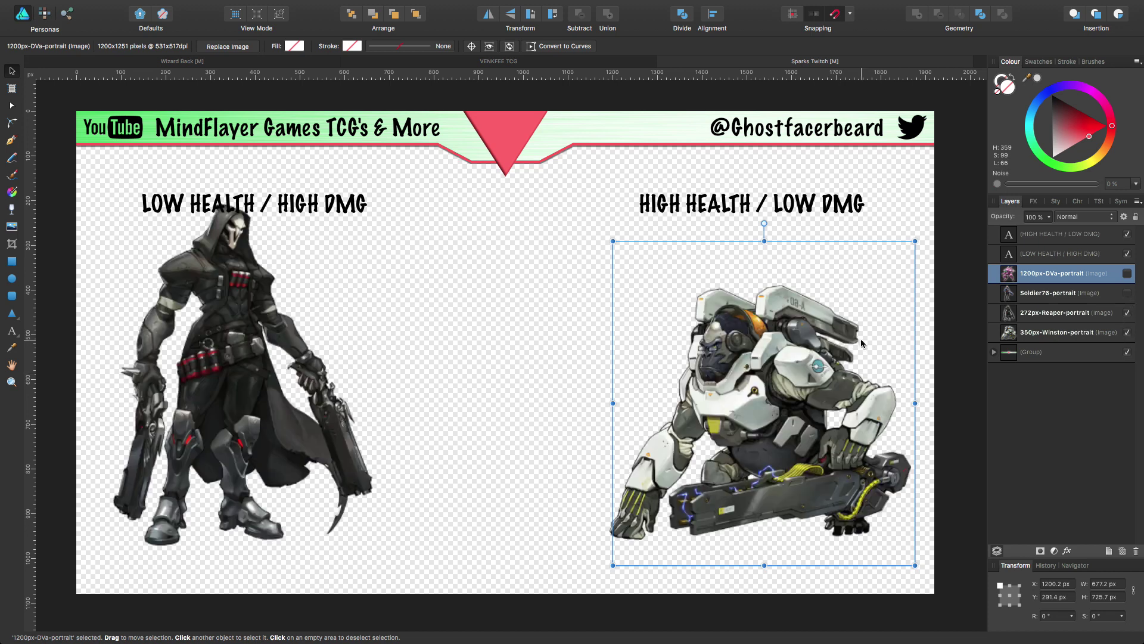
- Lower the Reaper portrait beneath its heading, and enlarge the Winston portrait to about 831 × 701 px, placing it under HIGH HEALTH / LOW DMG
{"action": "left_click", "coordinate": [259, 308]}
{"action": "left_click_drag", "start_coordinate": [260, 307], "coordinate": [265, 332]}
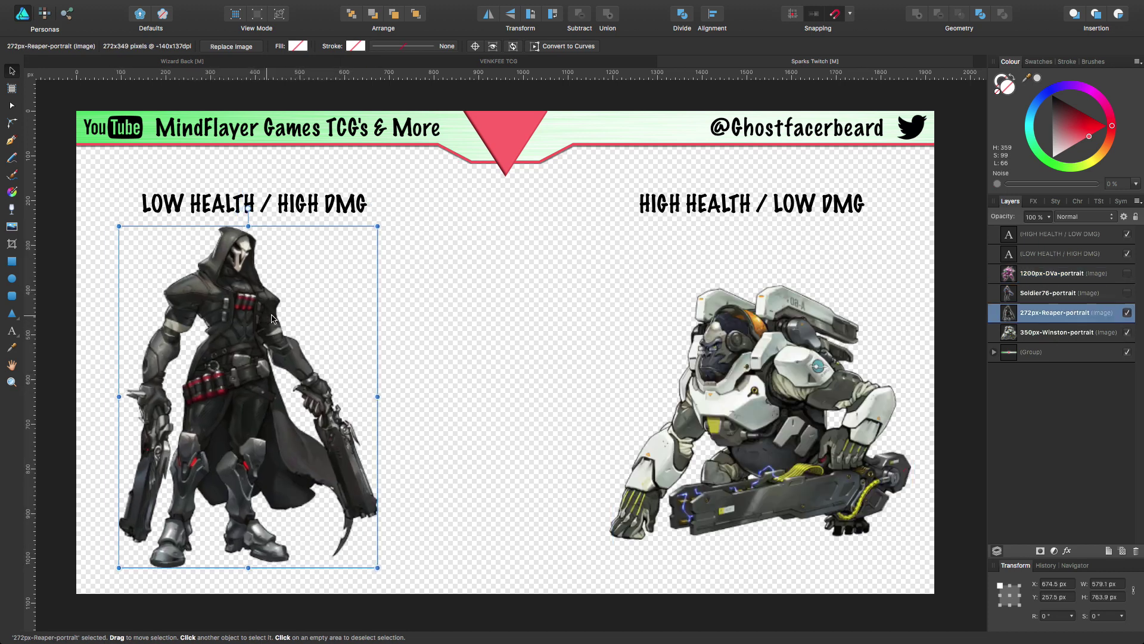
{"action": "left_click", "coordinate": [743, 352]}
{"action": "left_click_drag", "start_coordinate": [609, 285], "coordinate": [540, 226]}
{"action": "left_click_drag", "start_coordinate": [696, 323], "coordinate": [711, 338]}
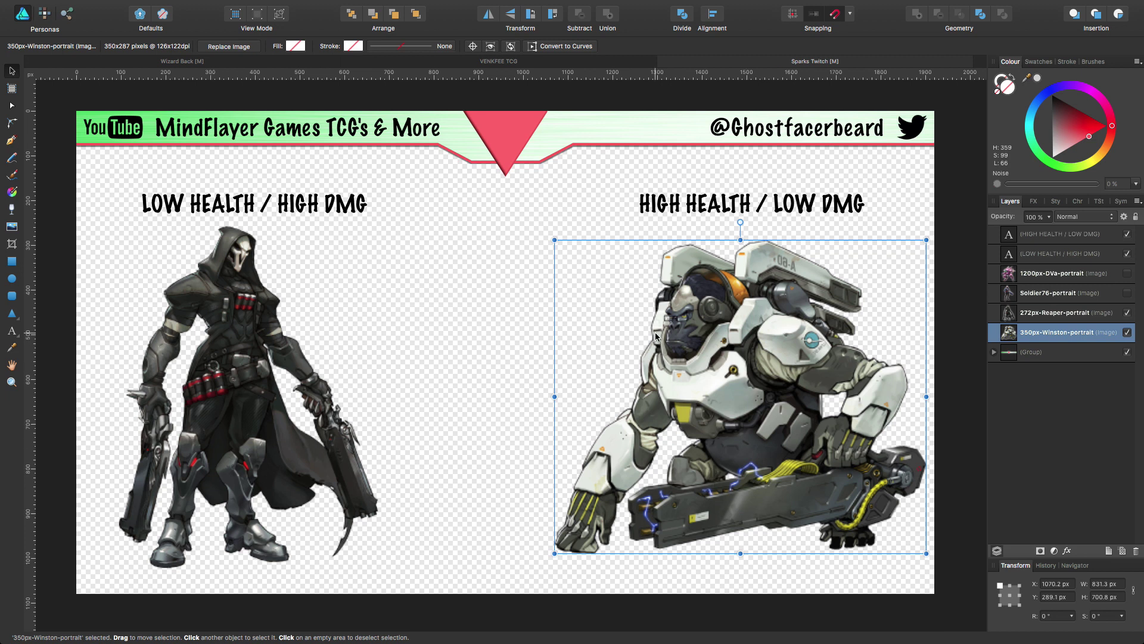
{"action": "left_click", "coordinate": [232, 316]}
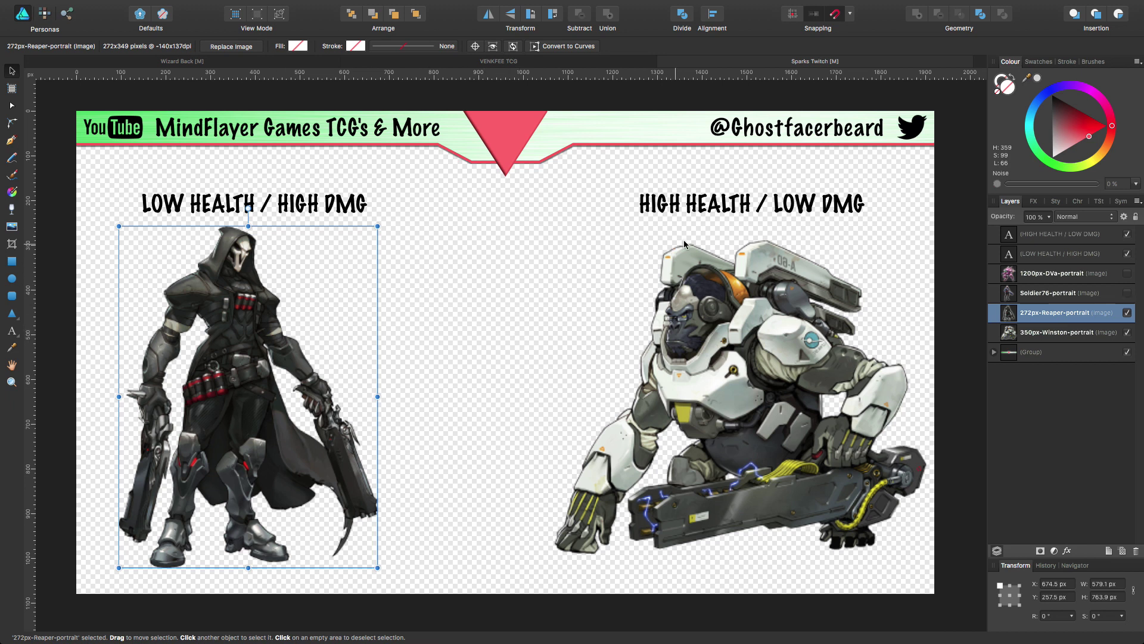
{"action": "left_click", "coordinate": [769, 210]}
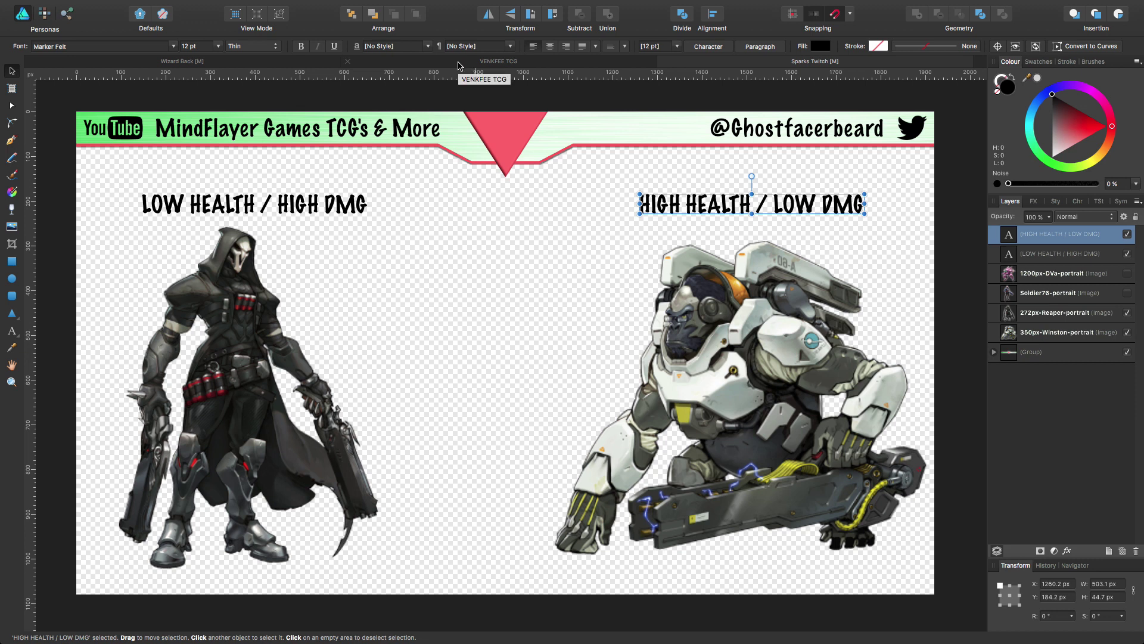
- Examine the gold cost and HP groups on the White Mage card in the VENKFEE TCG document and return to the Sparks Twitch document
{"action": "left_click", "coordinate": [458, 63]}
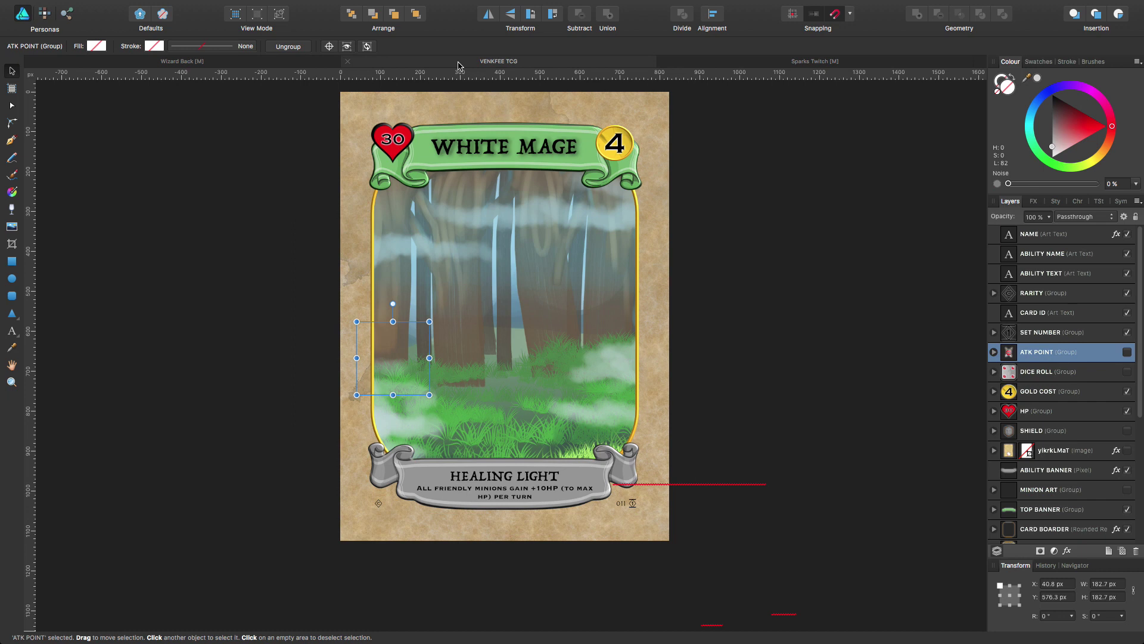
{"action": "left_click", "coordinate": [894, 314]}
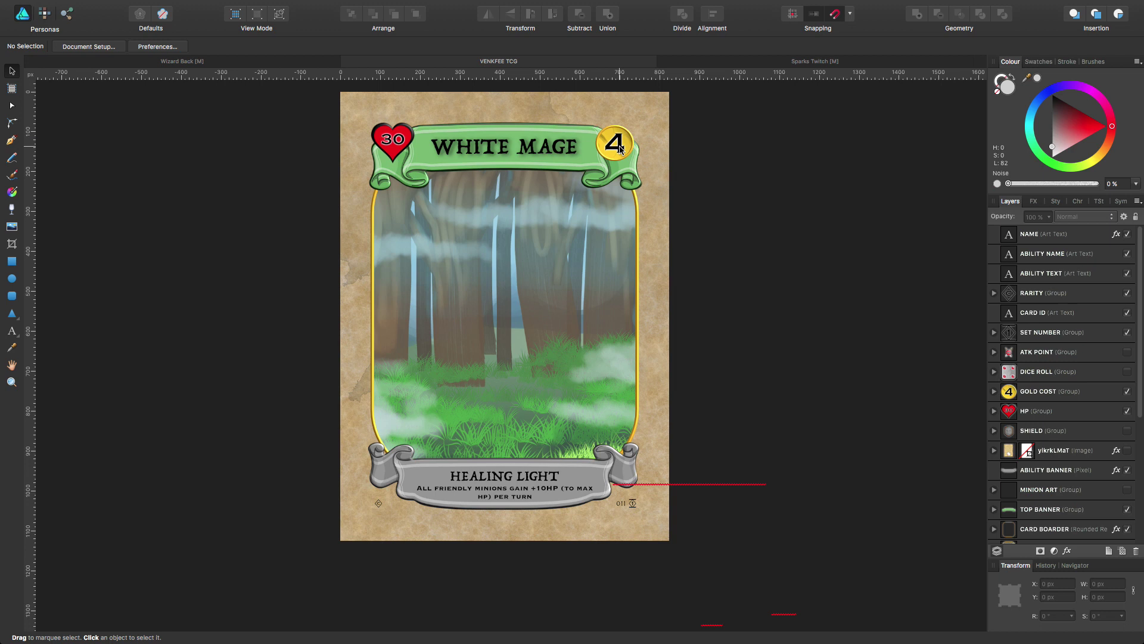
{"action": "left_click", "coordinate": [619, 149]}
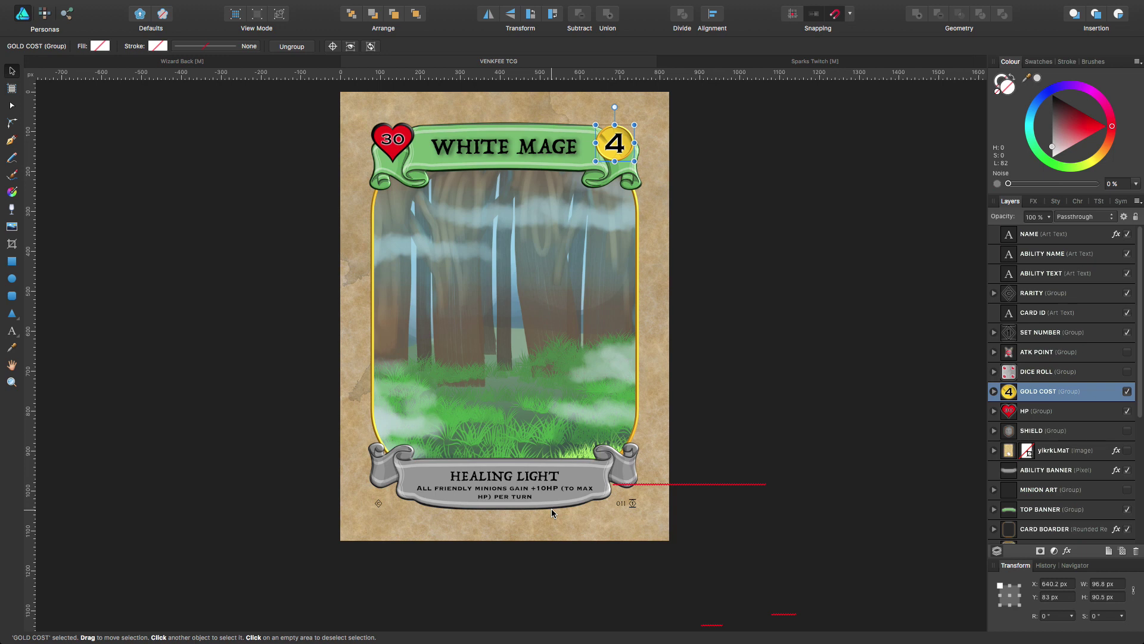
{"action": "left_click", "coordinate": [387, 138]}
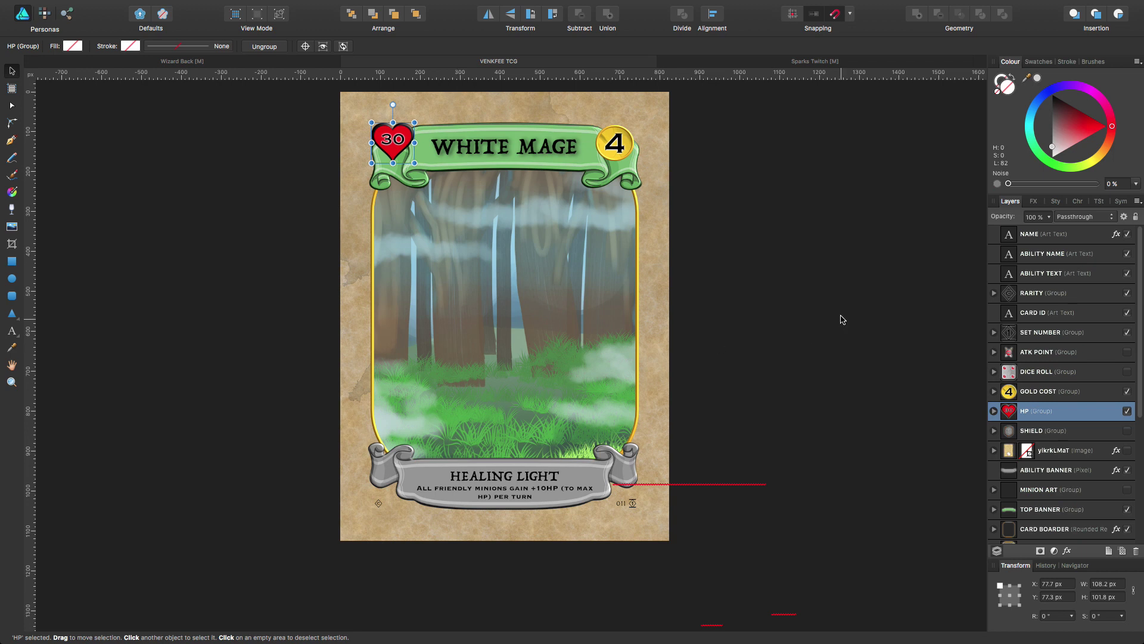
{"action": "left_click", "coordinate": [727, 61]}
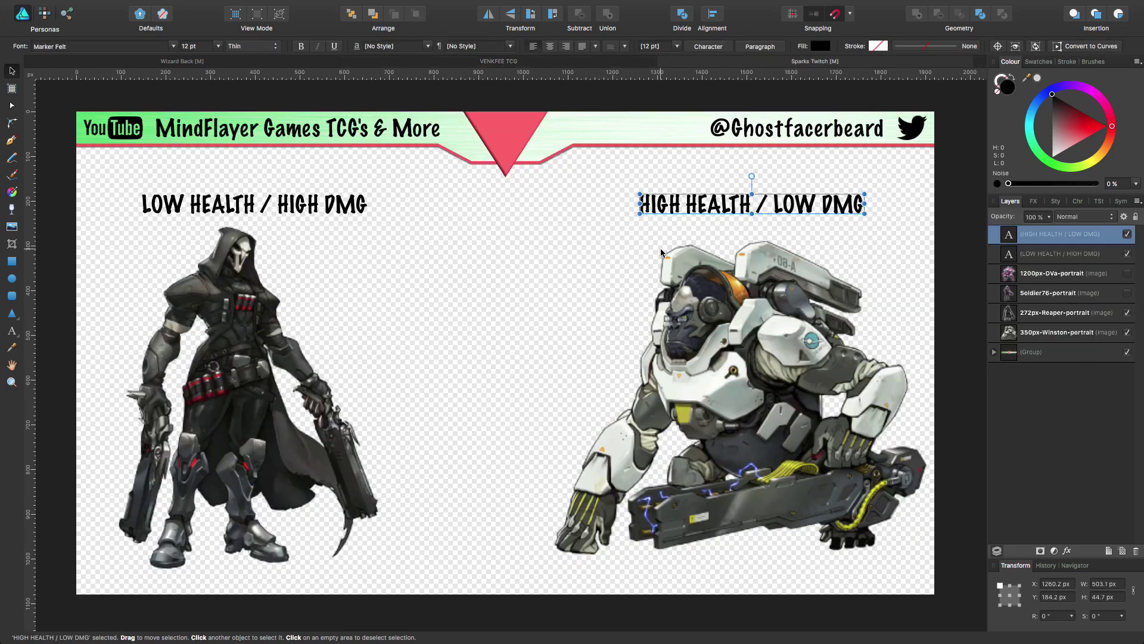